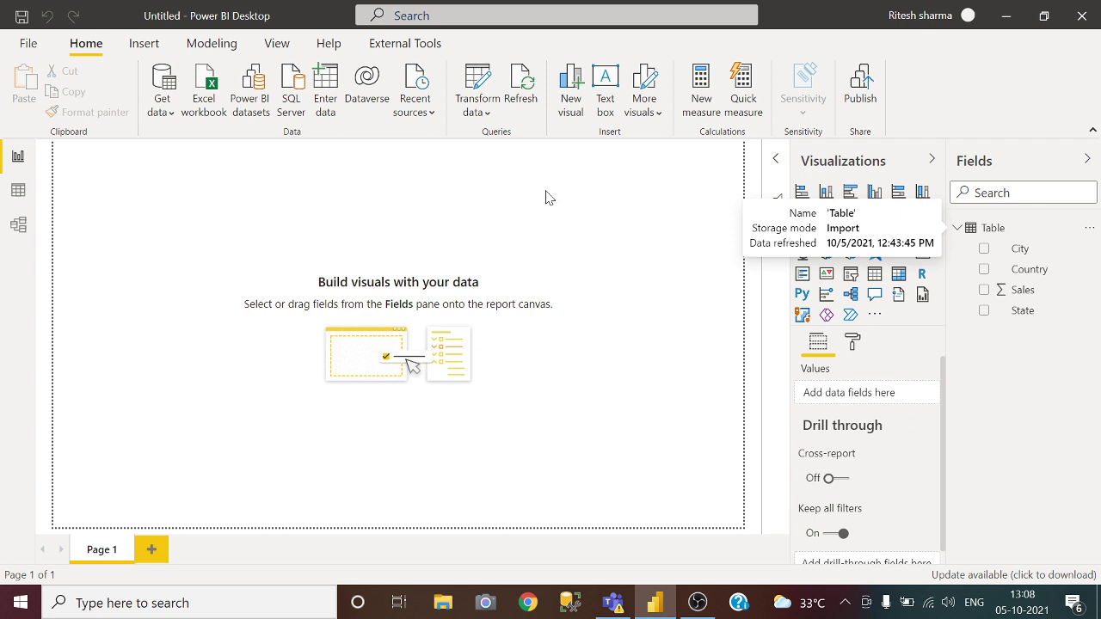
Add a stacked column chart with State, Country, City on the axis and Sales as values, then enlarge it
click(827, 193)
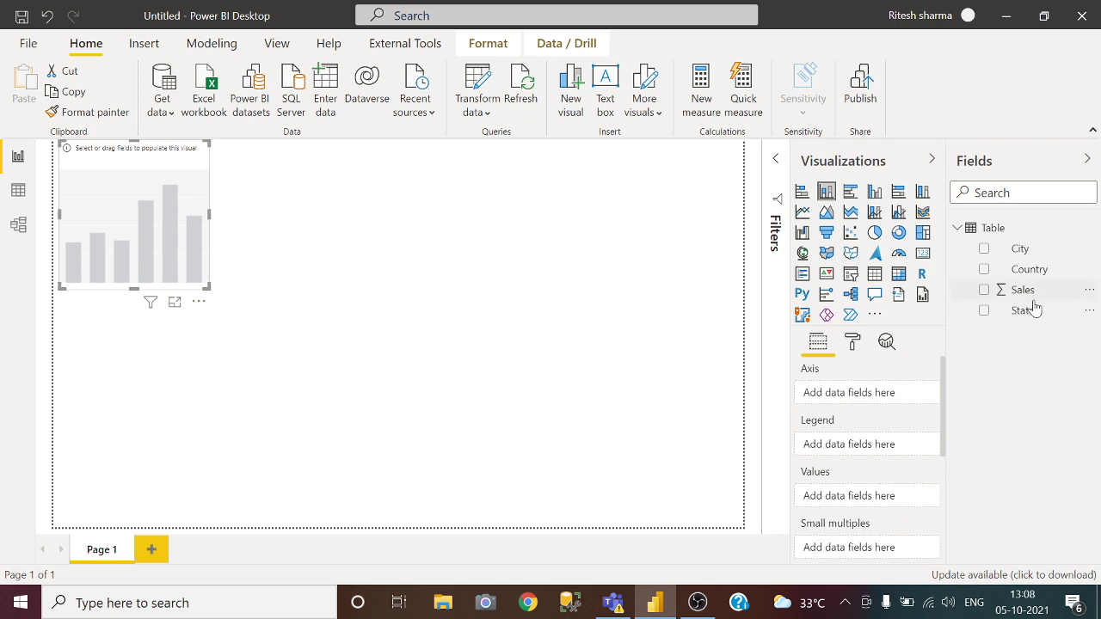
drag(1028, 311, 848, 398)
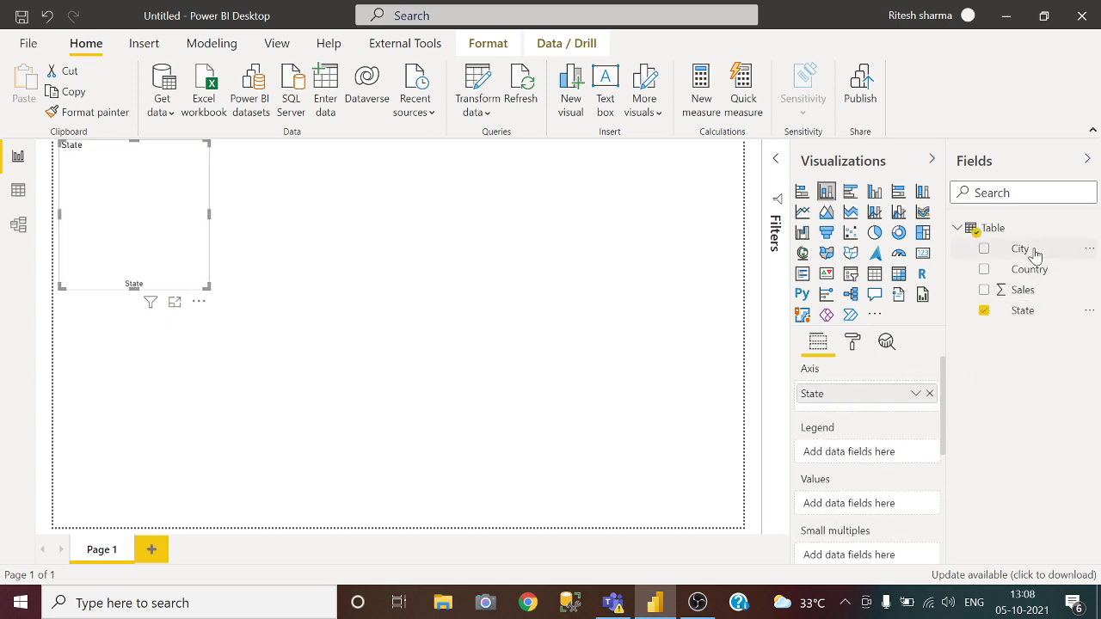
drag(1035, 251, 861, 409)
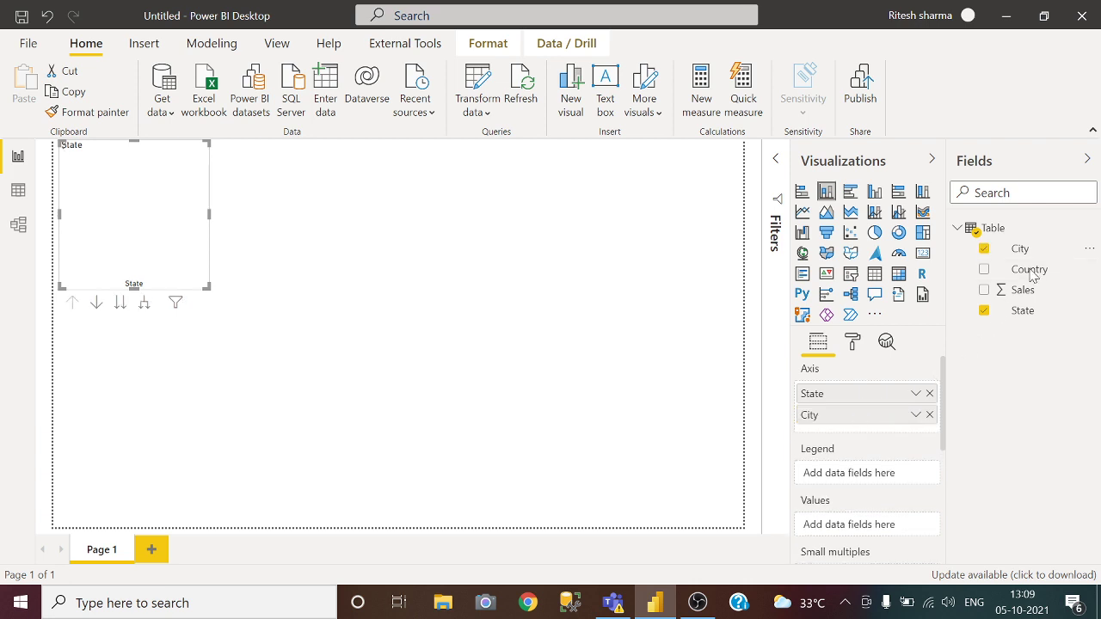
drag(1035, 269, 852, 416)
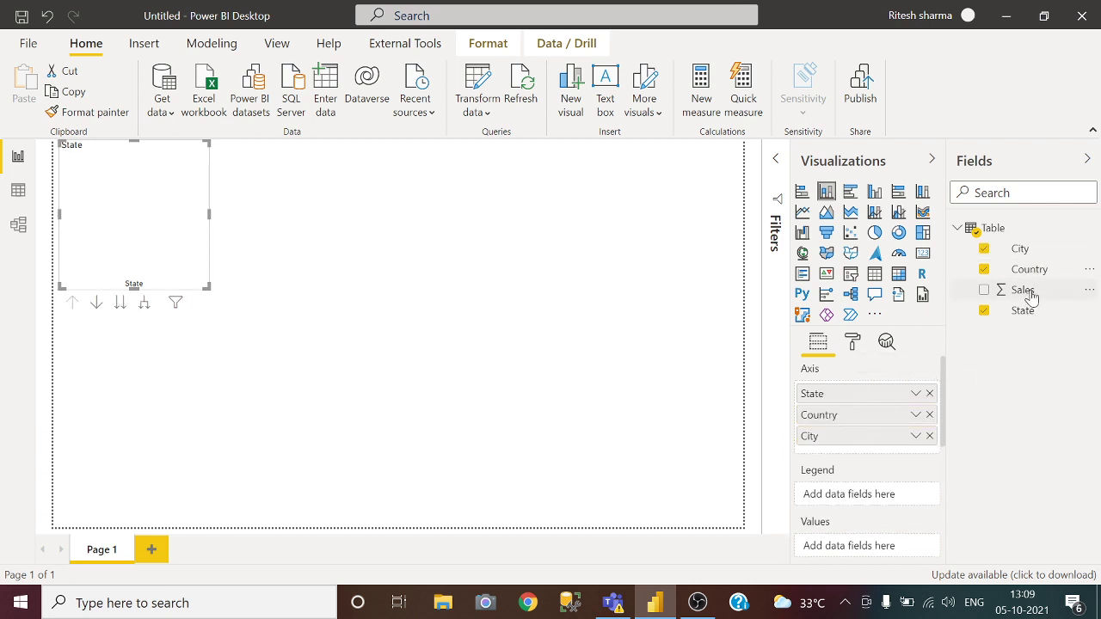
drag(1026, 290, 849, 546)
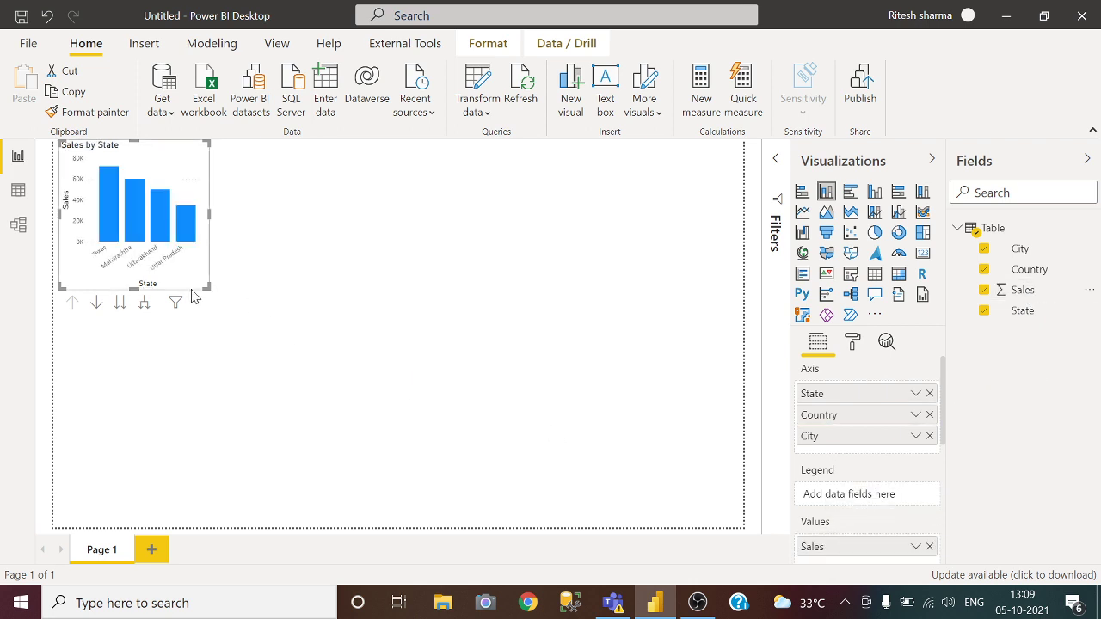
drag(209, 287, 394, 318)
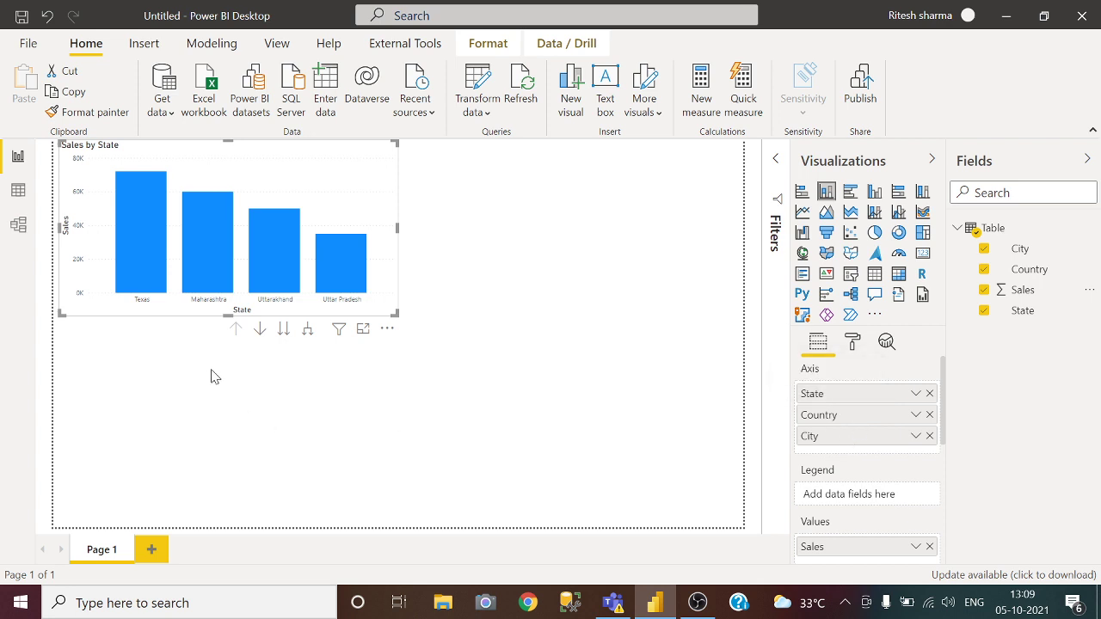
Drill down to Country and City, back up to State, then expand to combined labels like Texas USA Houston
click(284, 331)
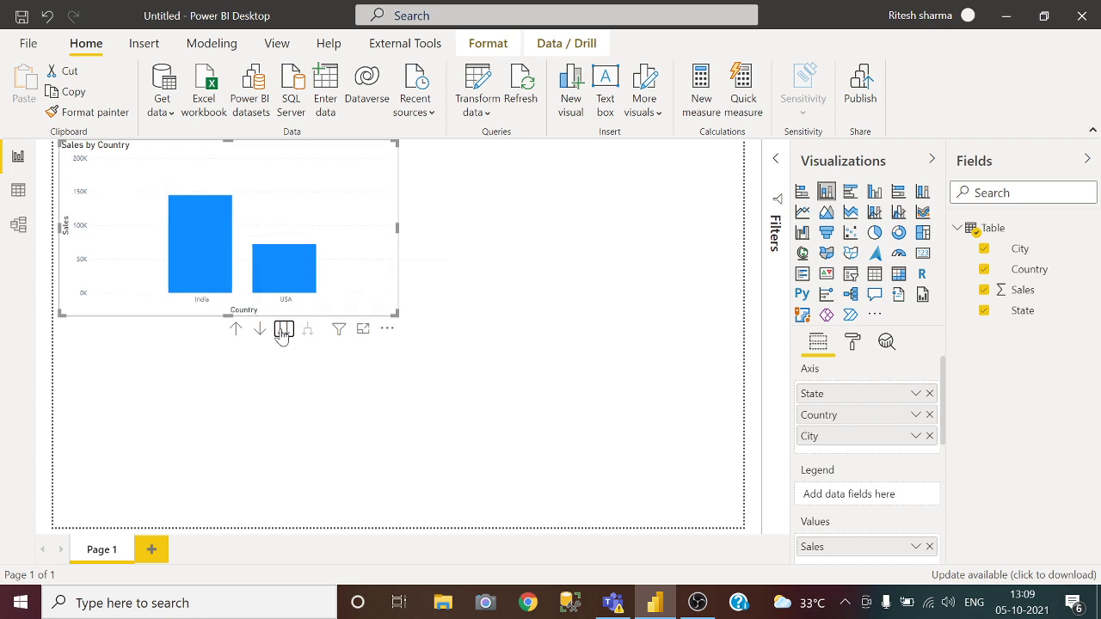
click(284, 332)
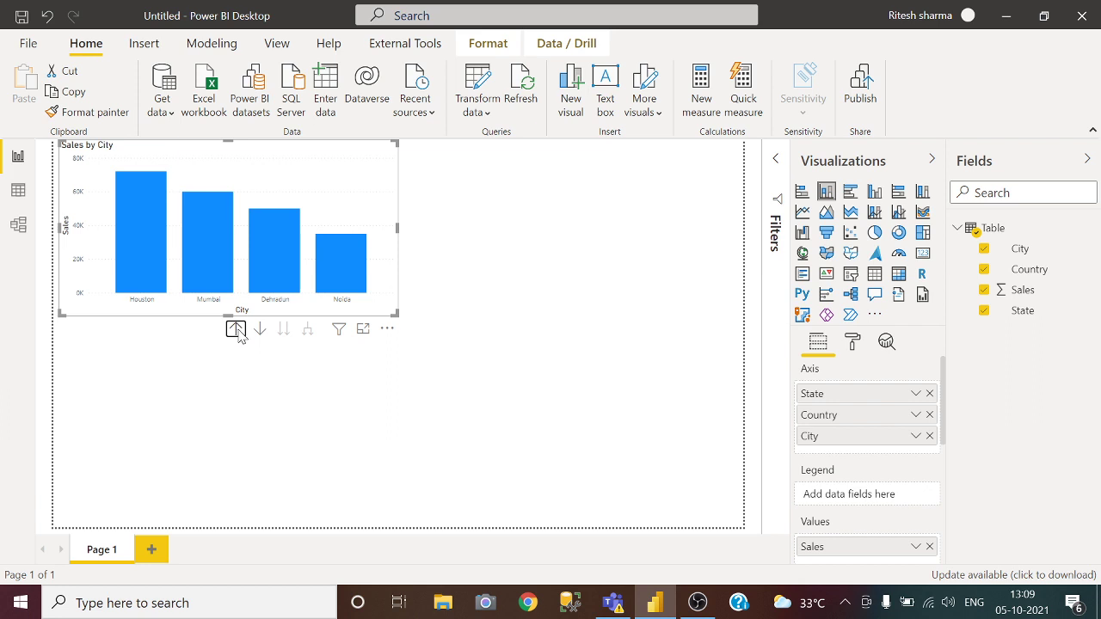
click(237, 332)
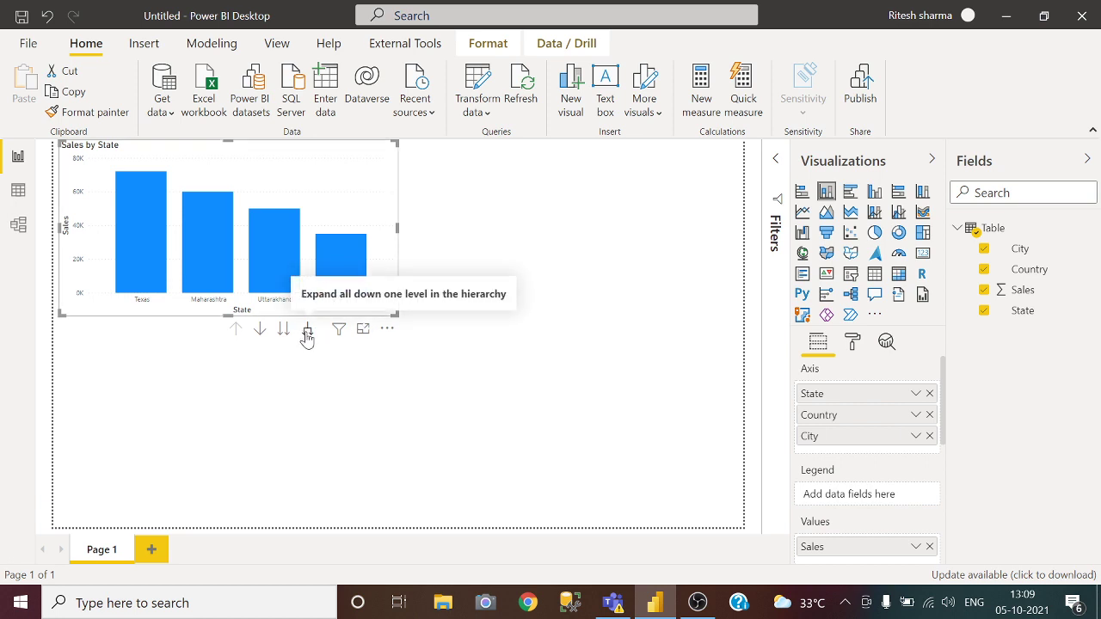
click(307, 330)
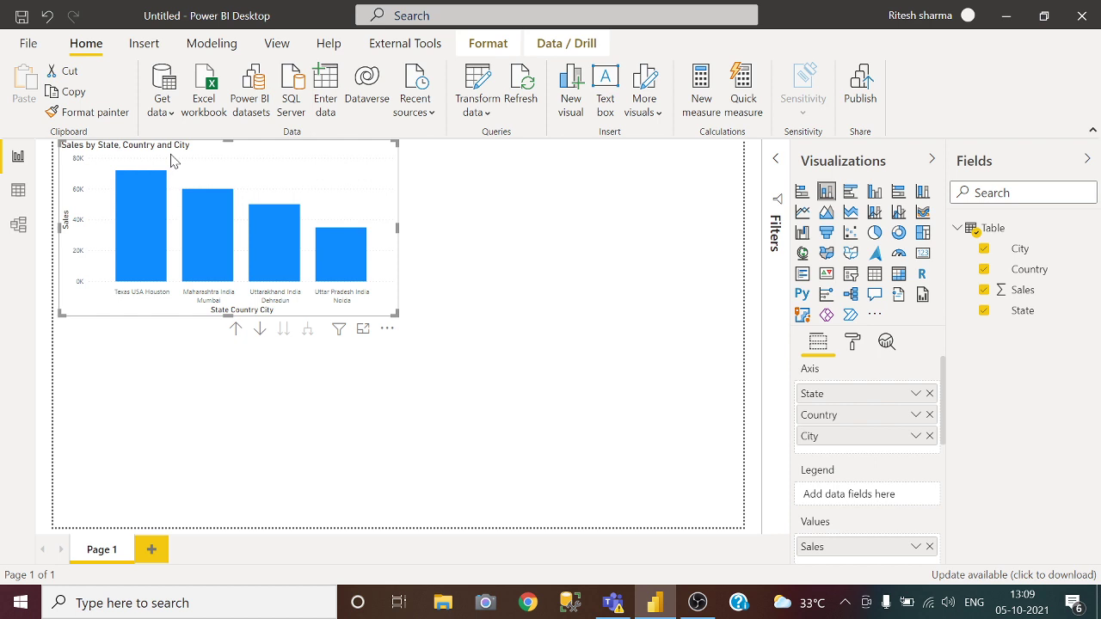
Create the calculated column City Country = 'Table'[City] & " " & 'Table'[Country] in Table
right_click(988, 238)
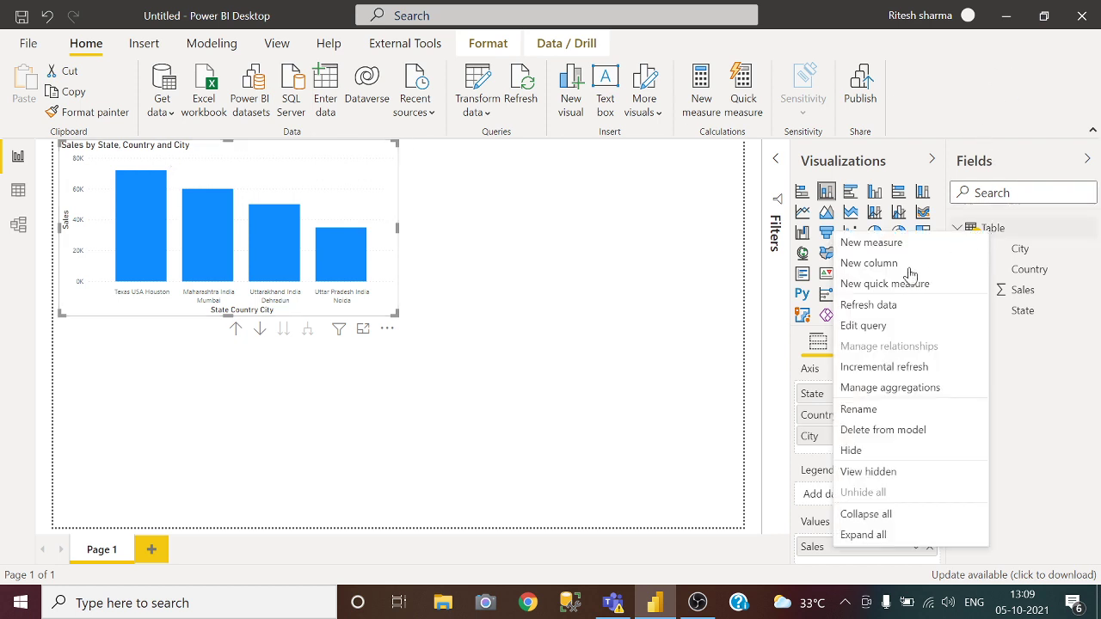
click(897, 263)
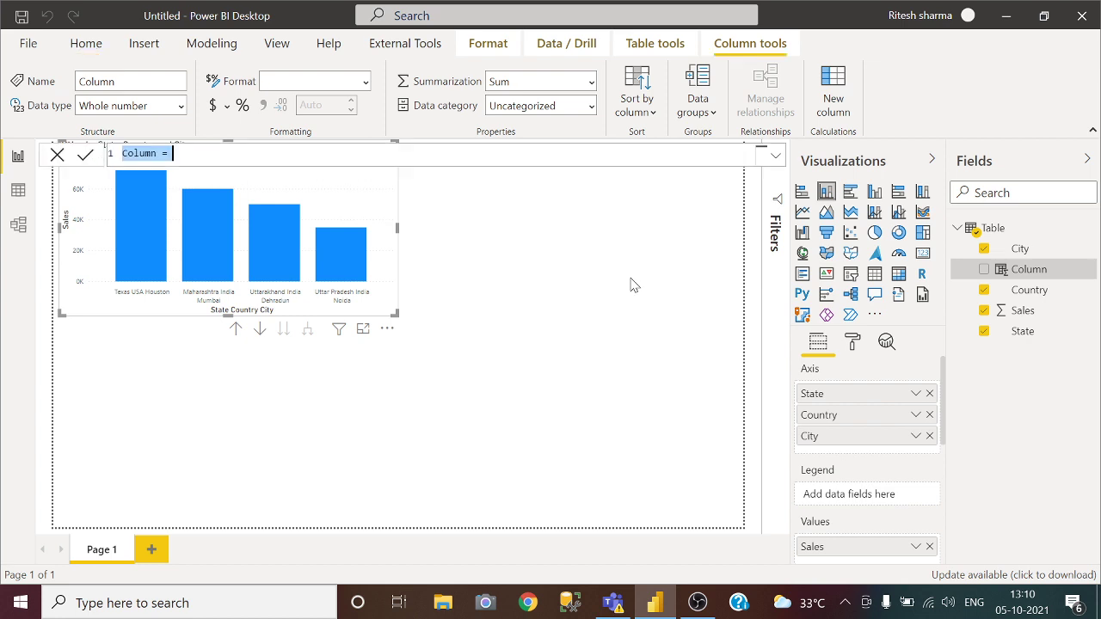
text(City )
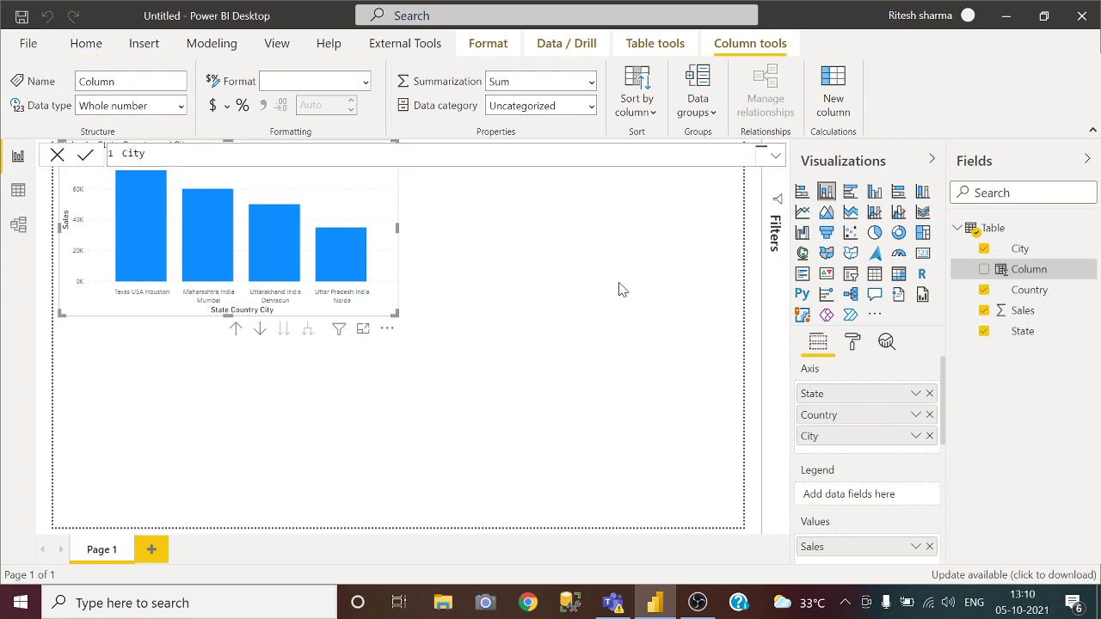
text(Country=)
key(shift+Return)
text(Ci)
key(Tab)
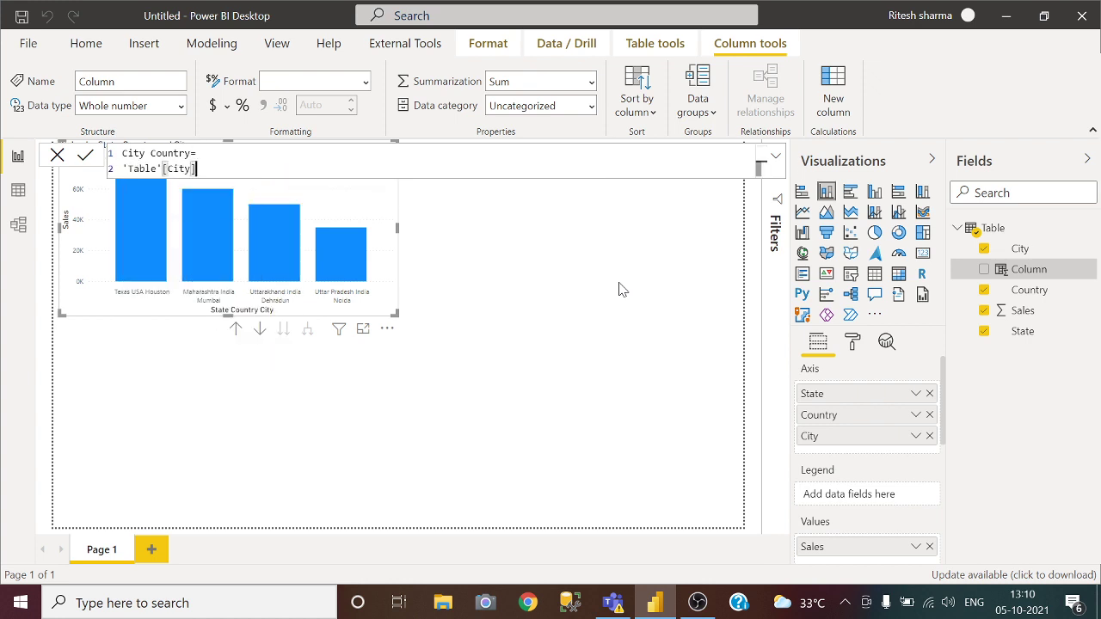
text(& " " &)
key(BackSpace)
key(BackSpace)
text(& co)
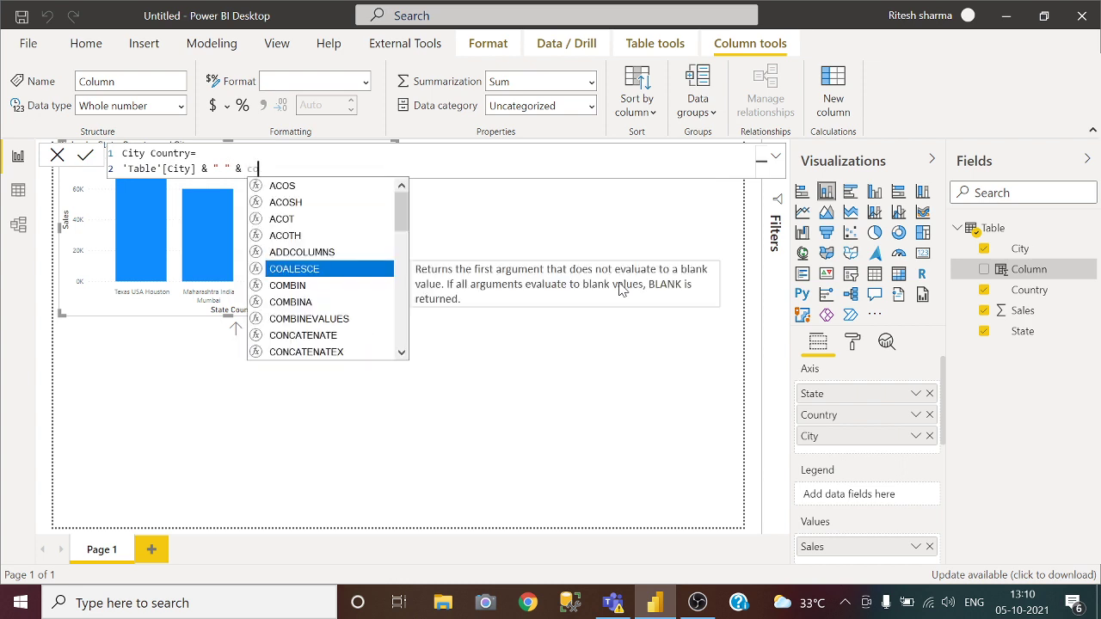
text(un)
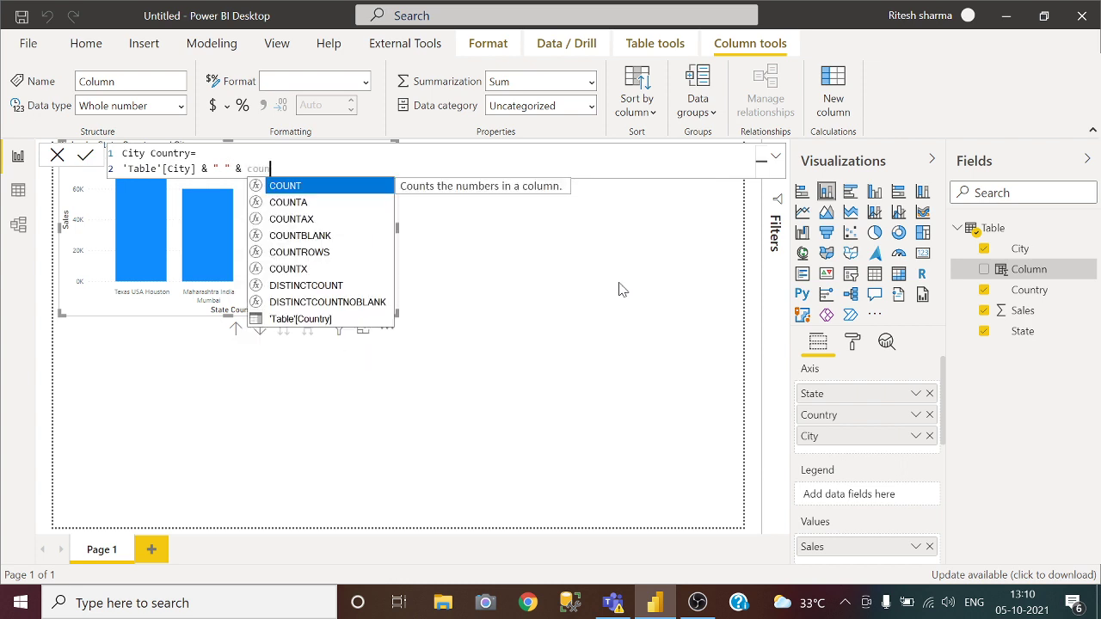
key(Down)
key(Down)
key(Down)
key(Down)
key(Down)
key(Down)
key(Down)
key(Down)
key(Tab)
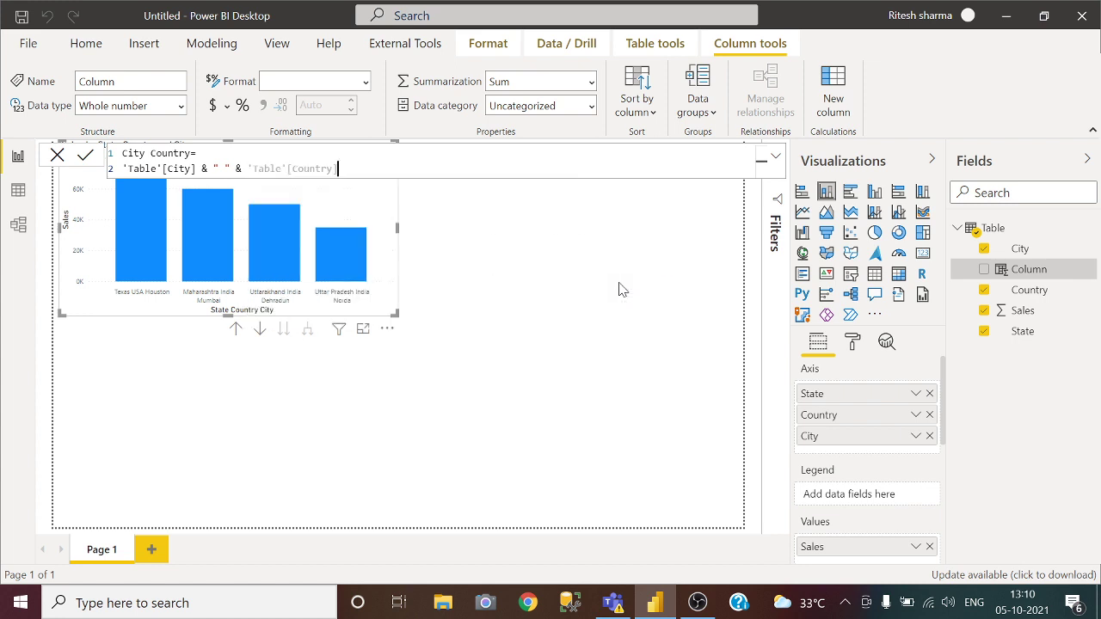
key(Return)
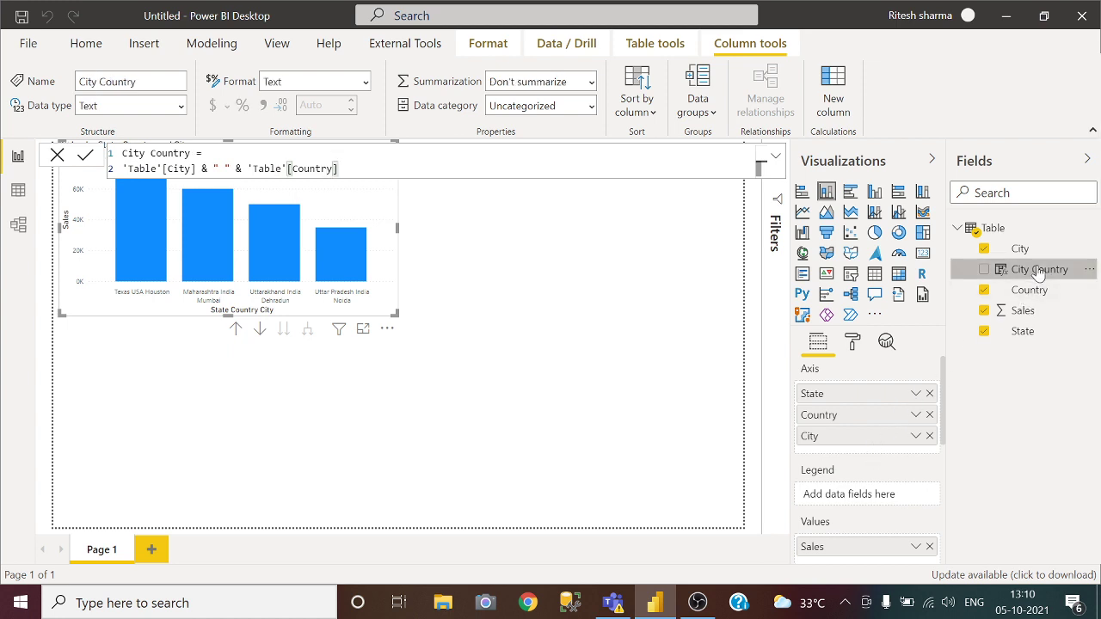
Add City Country as the fourth axis level, reposition the chart, and drill back up to State
drag(1030, 277, 851, 445)
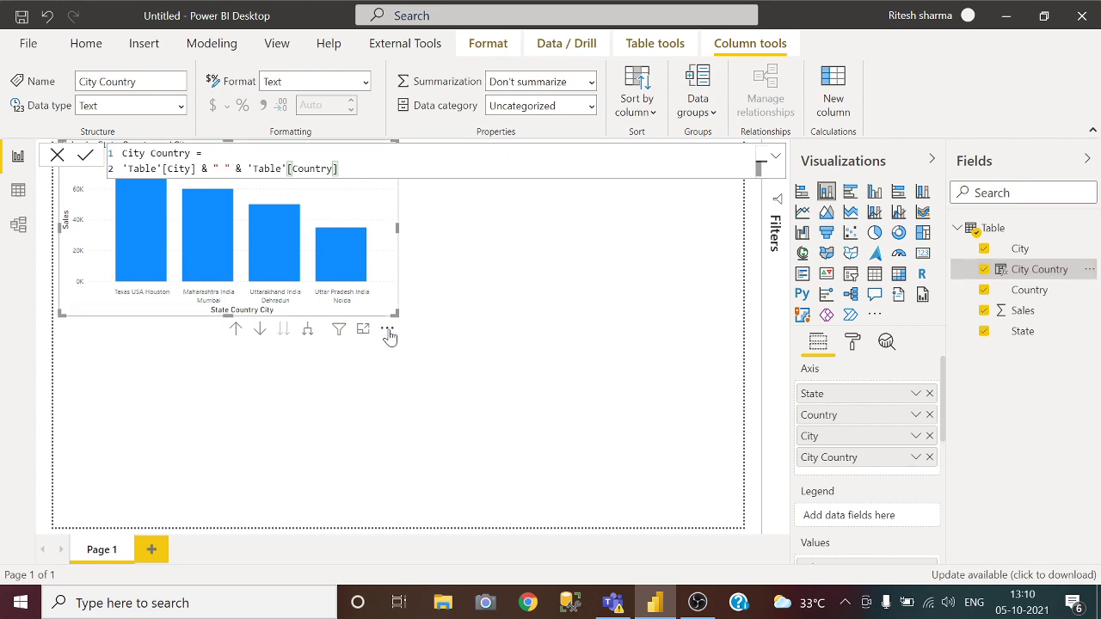
drag(368, 204, 435, 256)
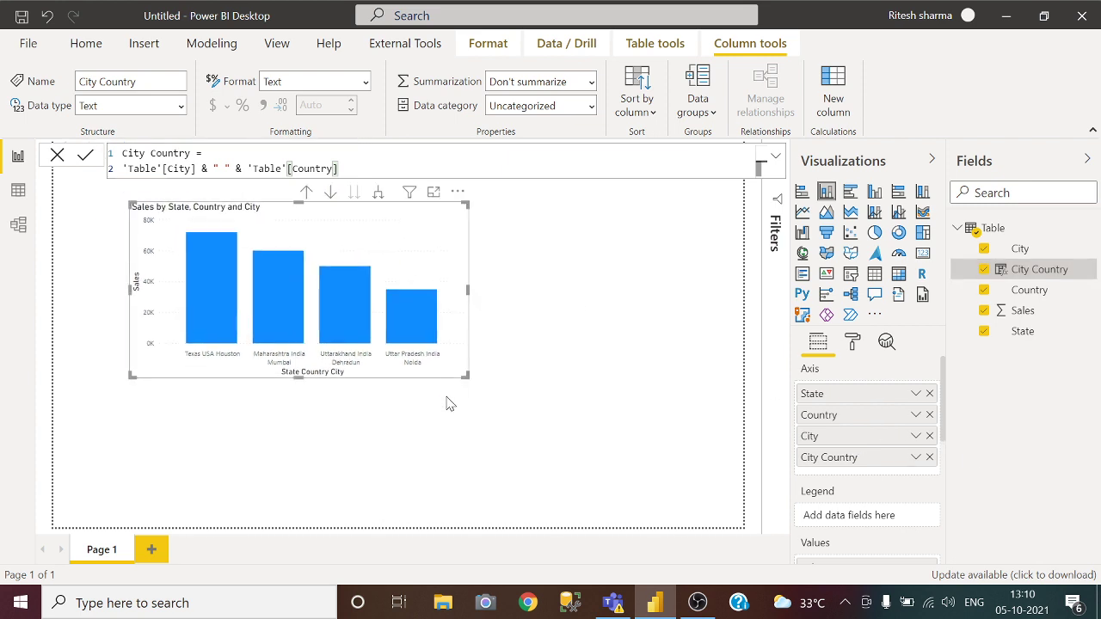
click(457, 192)
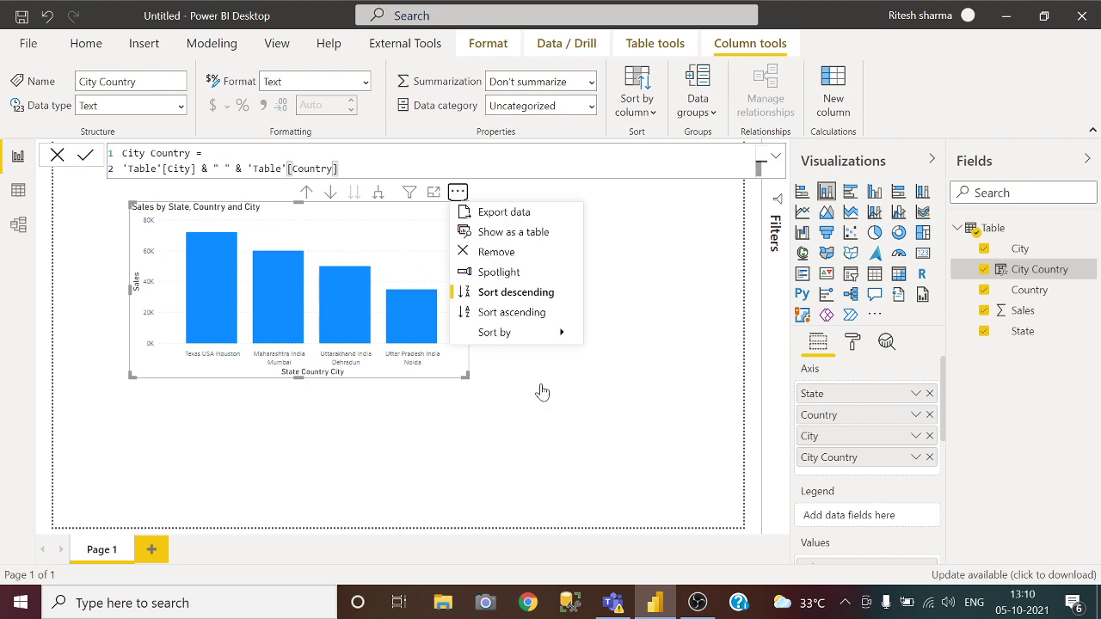
mouse_move(518, 337)
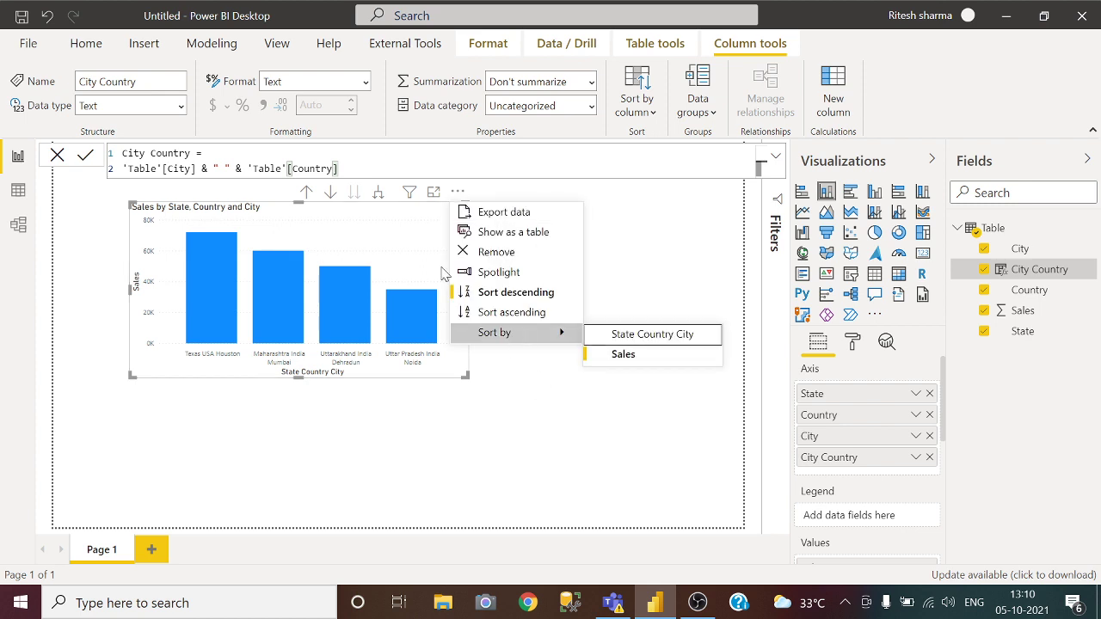
click(332, 194)
click(307, 192)
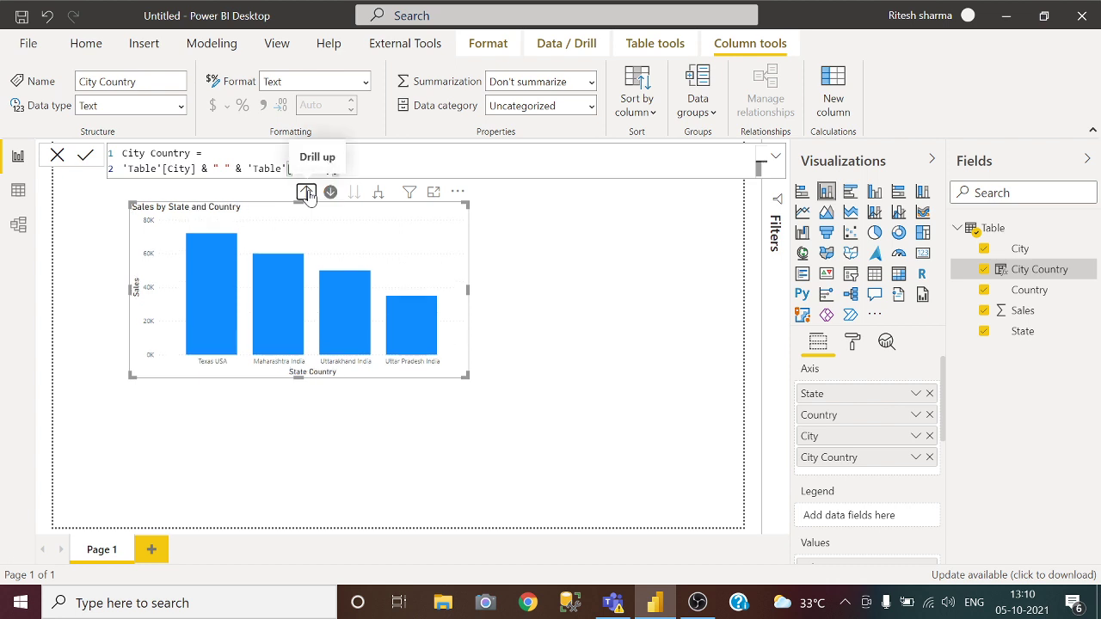
click(307, 193)
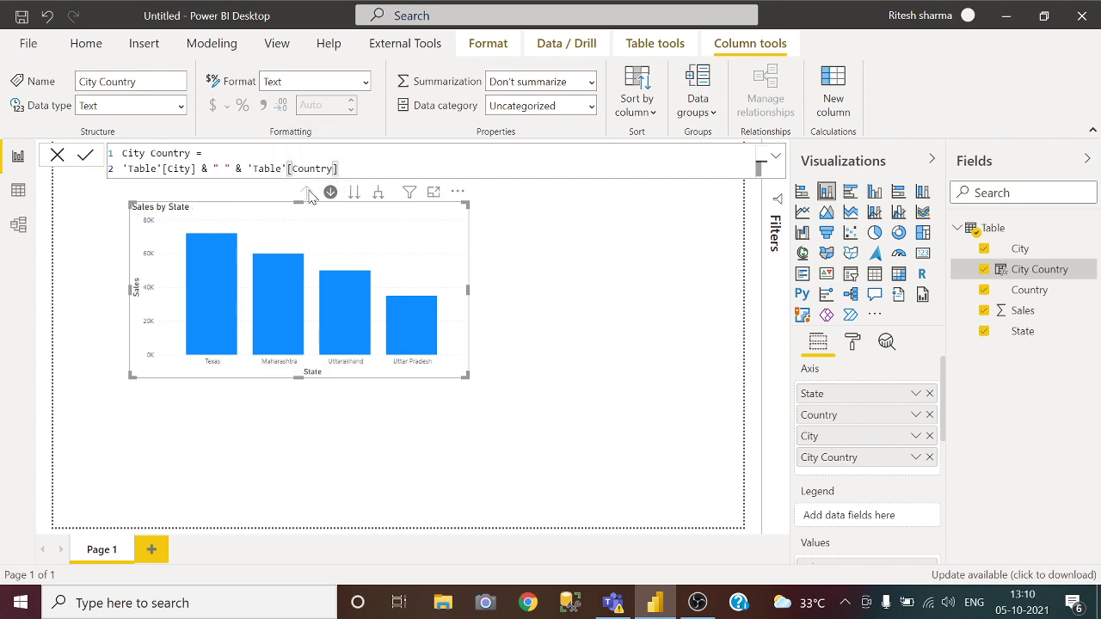
Drill down three levels to City Country and sort the columns by City Country
click(354, 193)
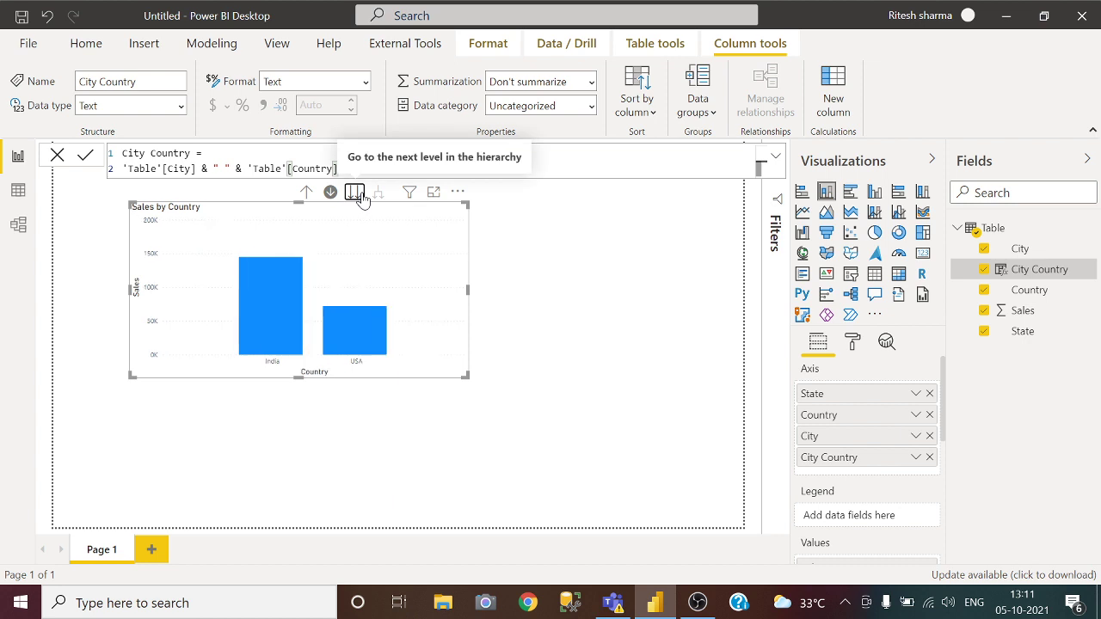
click(354, 192)
click(354, 192)
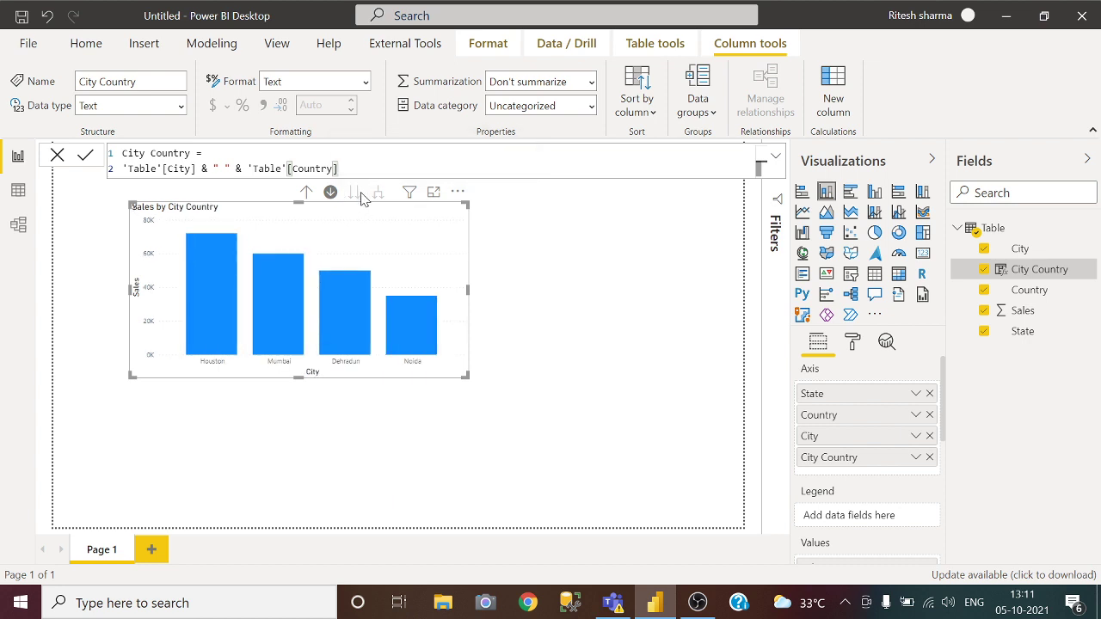
click(458, 194)
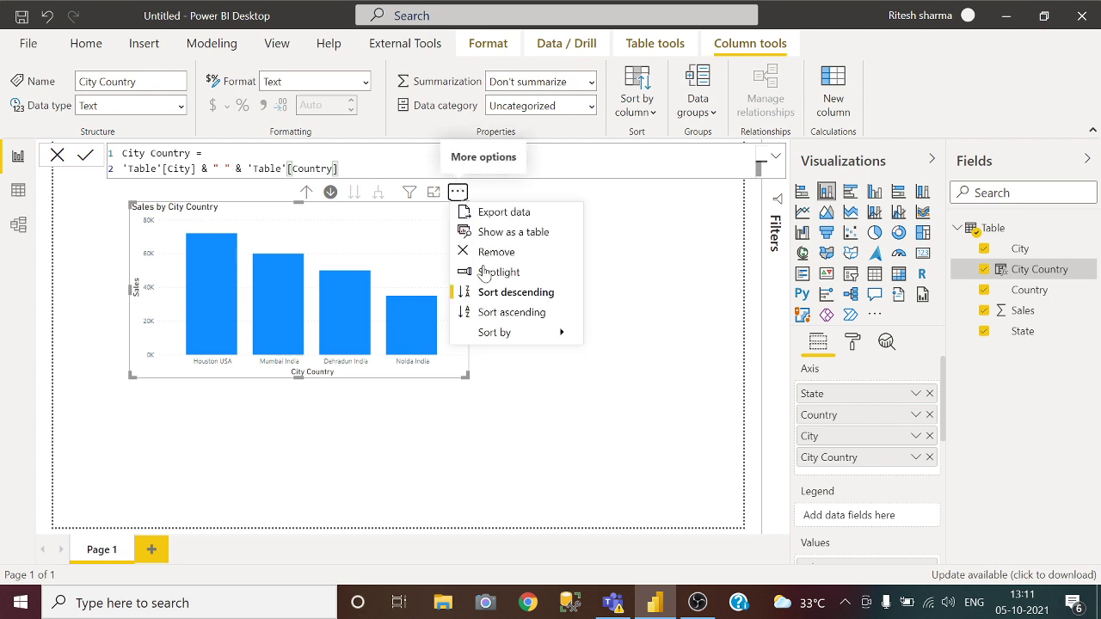
mouse_move(511, 338)
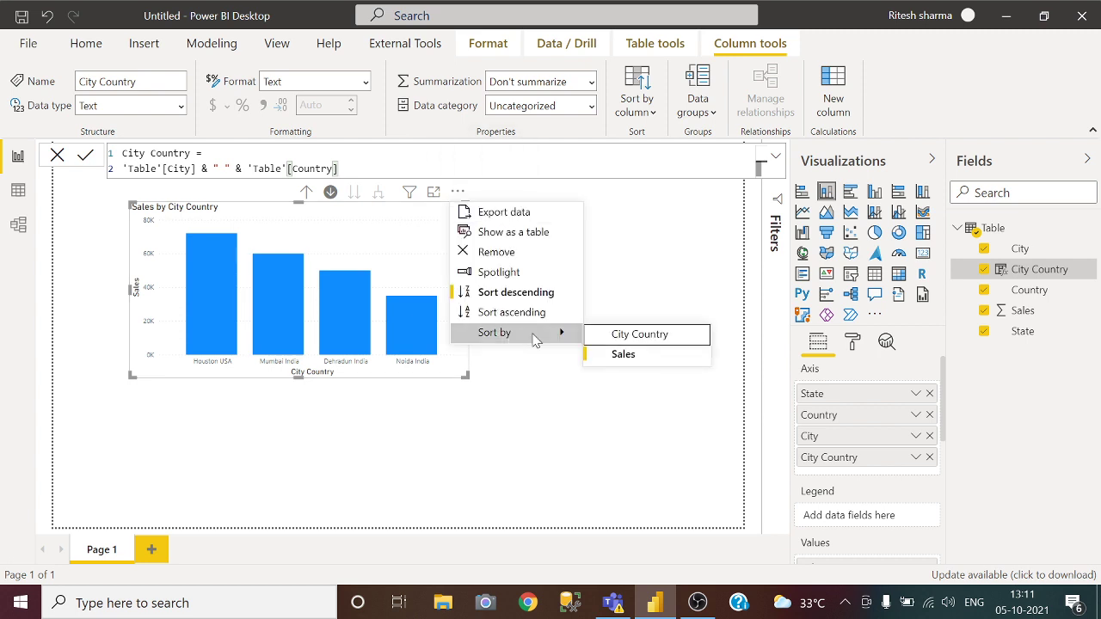
click(676, 338)
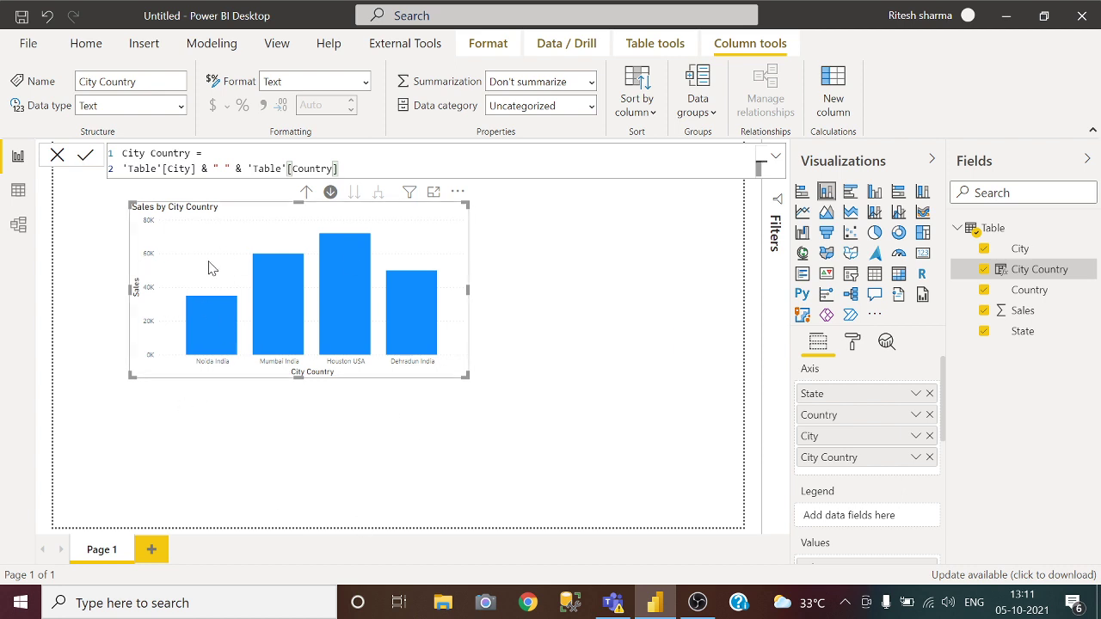
mouse_move(207, 325)
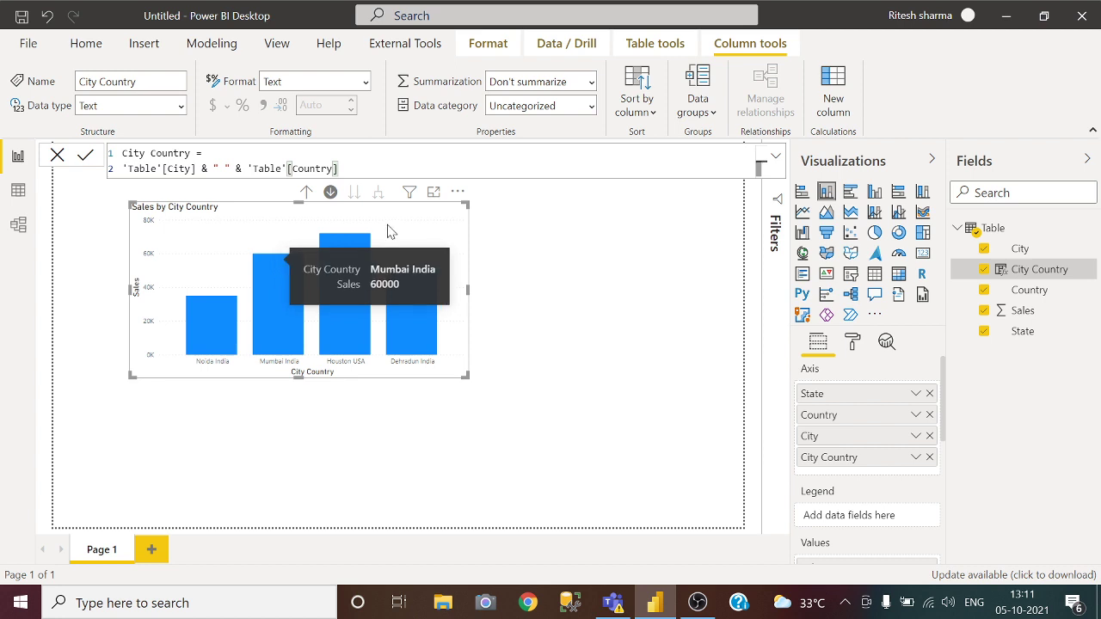
mouse_move(363, 233)
mouse_move(414, 305)
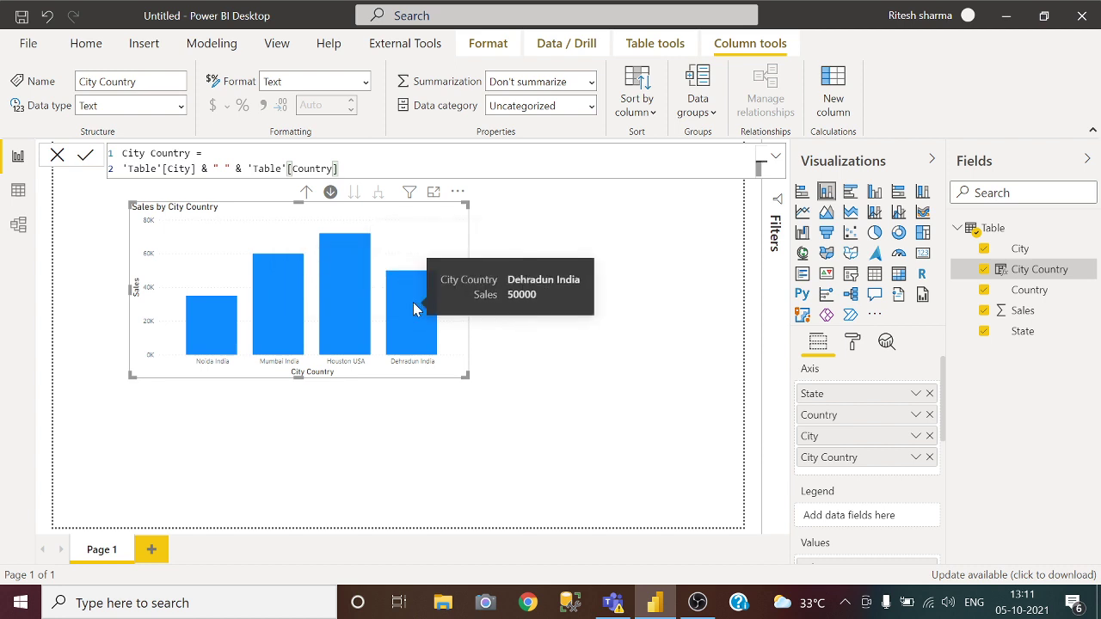